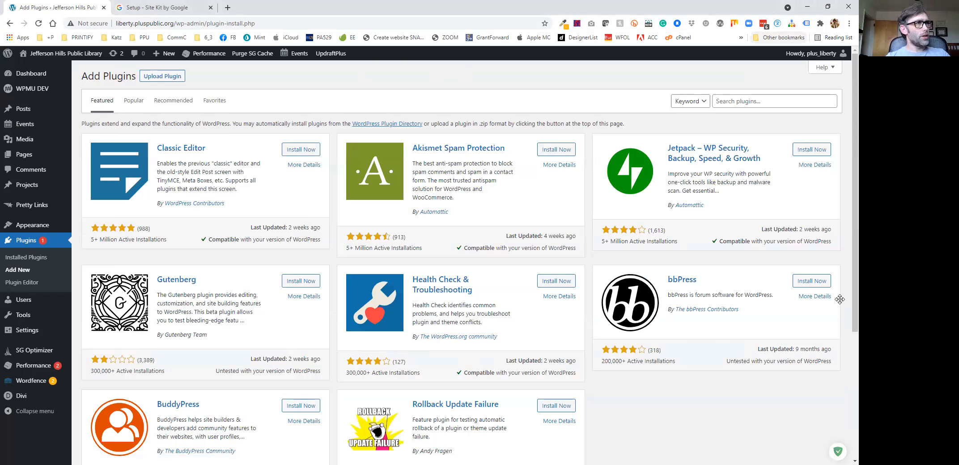
Find the Site Kit by Google plugin by searching for "site kit", then install and activate it
click(735, 102)
text(si)
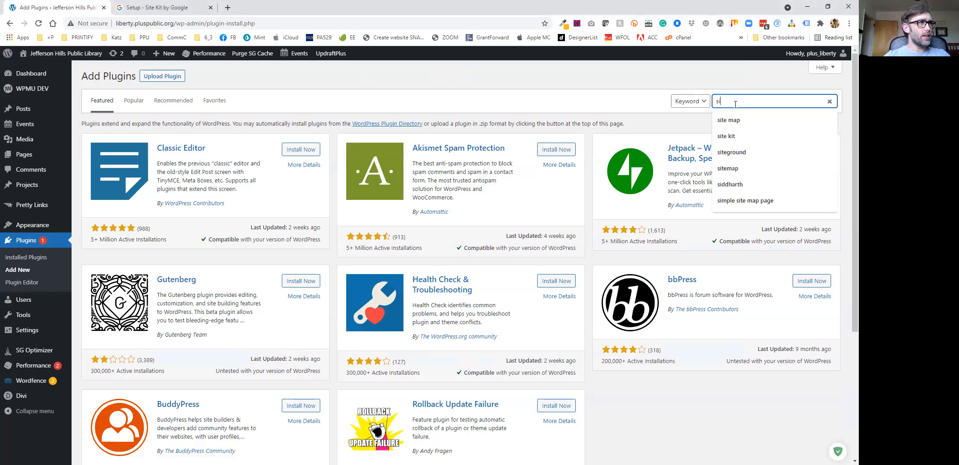
text(te kit)
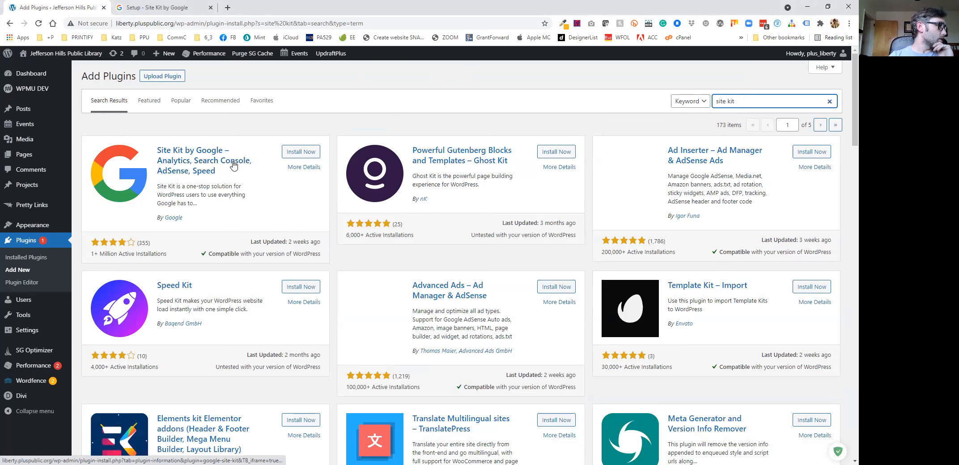
click(293, 153)
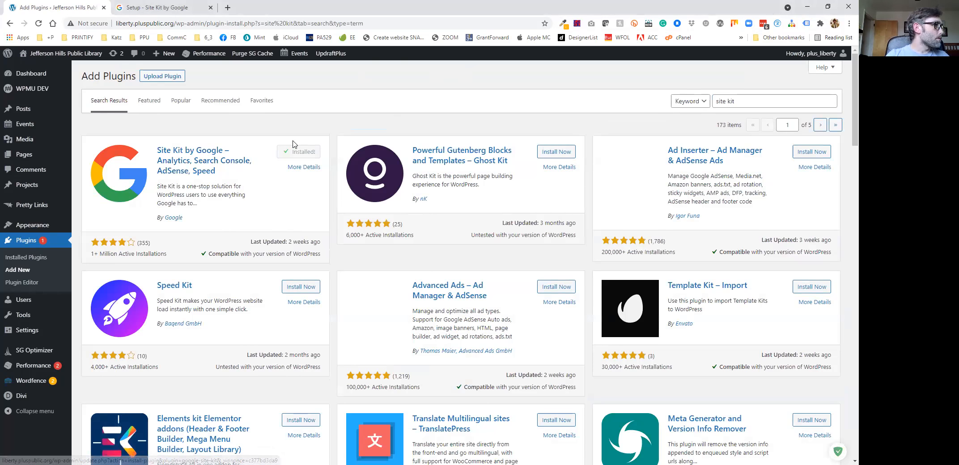
click(295, 152)
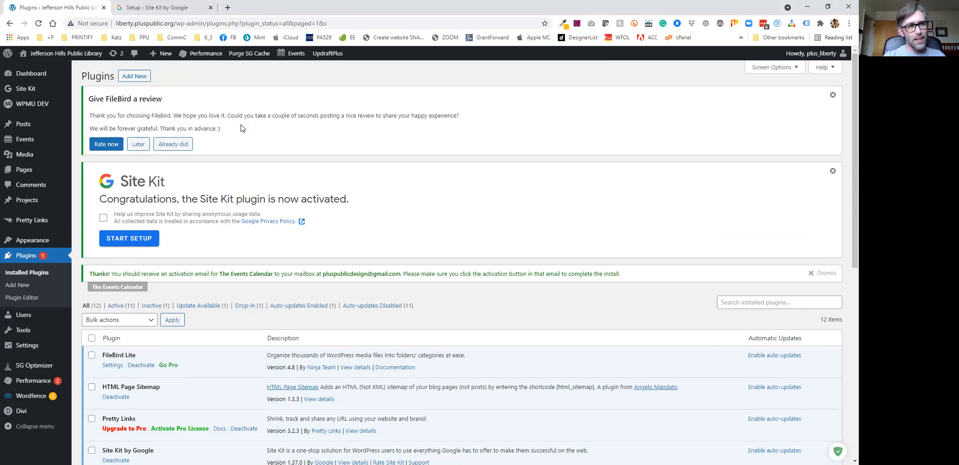
Start the Site Kit setup and sign in with the Plus Public Google account, granting the requested additional access
click(139, 239)
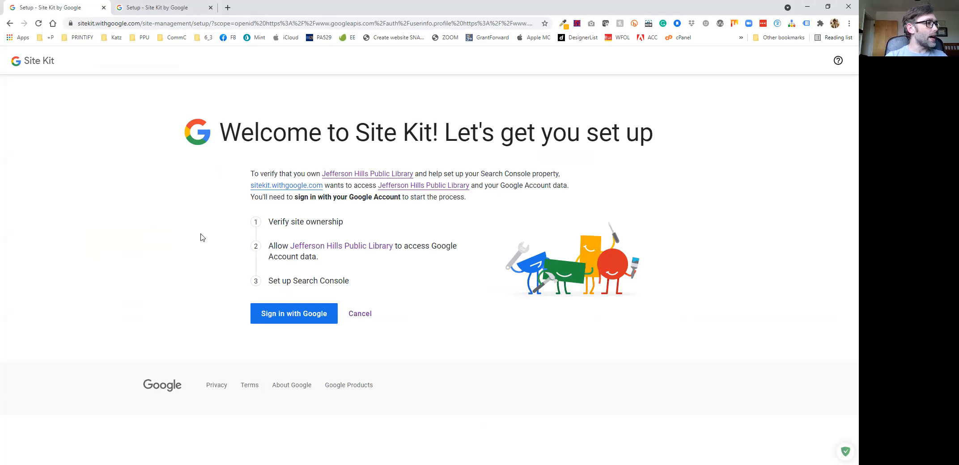
click(294, 312)
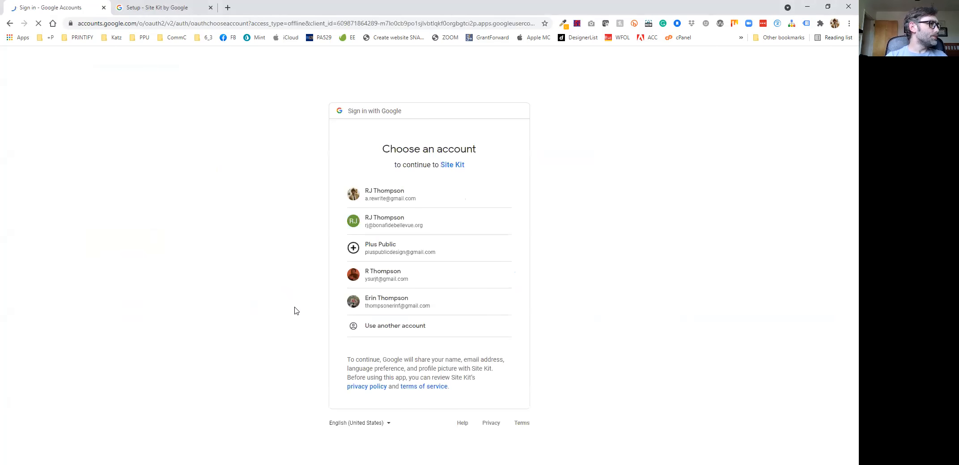
click(396, 256)
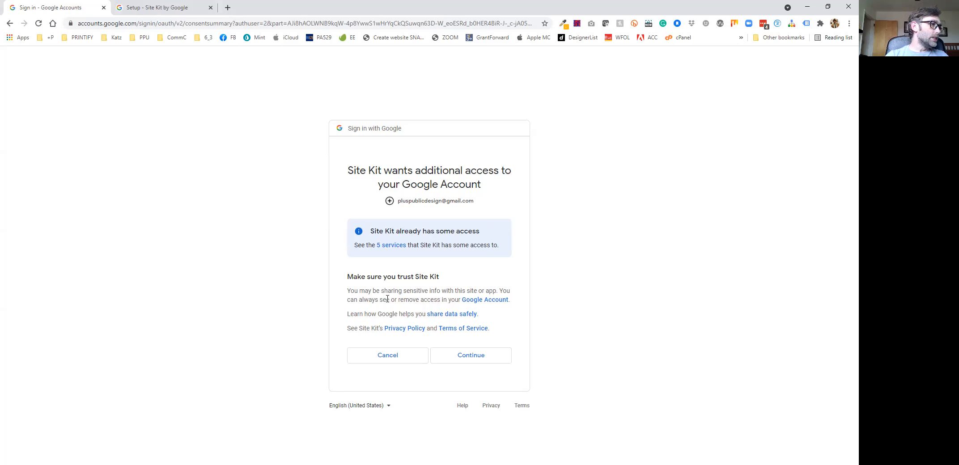
click(479, 357)
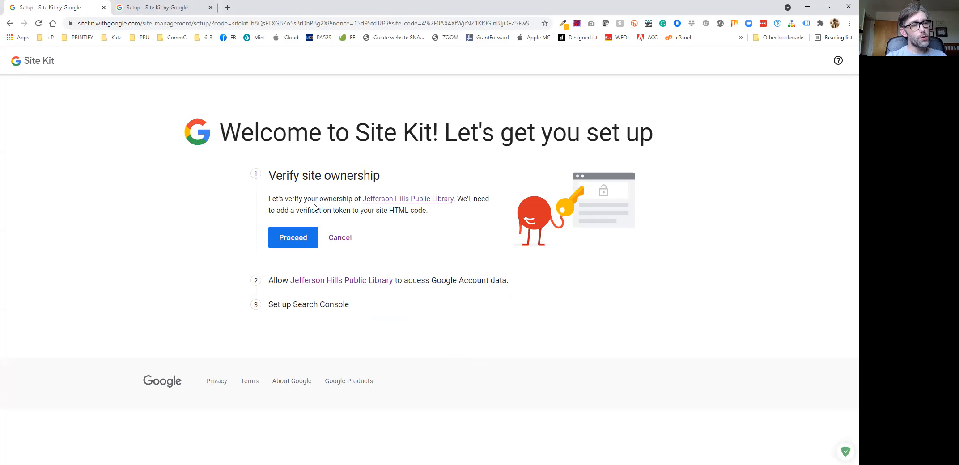
Complete the ownership verification, Google data access and Search Console setup for Jefferson Hills Public Library, ending on the Site Kit dashboard
click(298, 236)
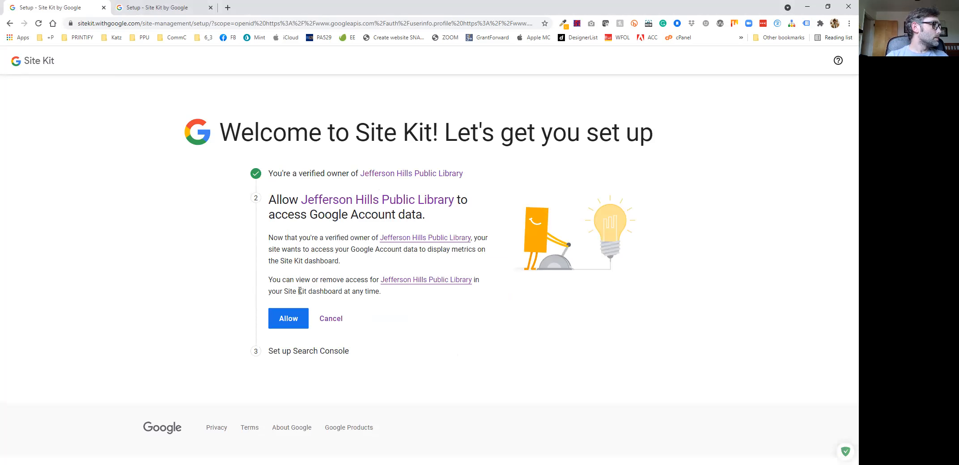
click(303, 318)
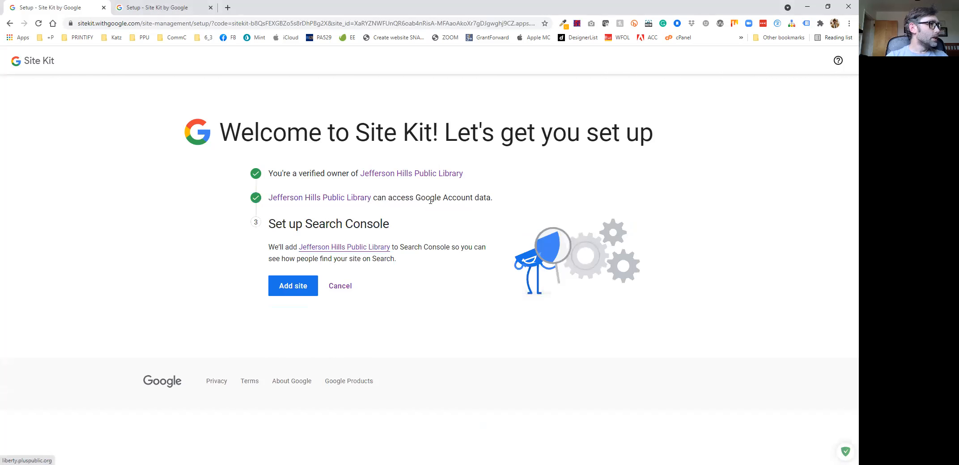
click(290, 287)
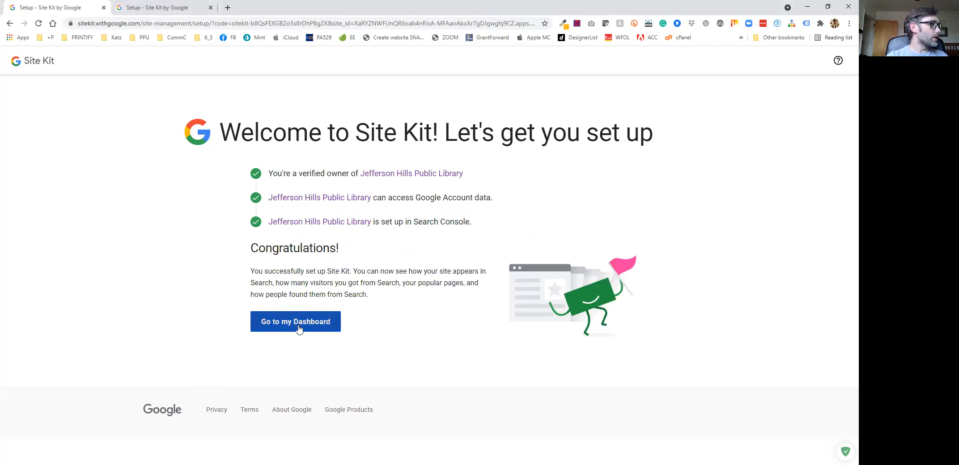
click(297, 321)
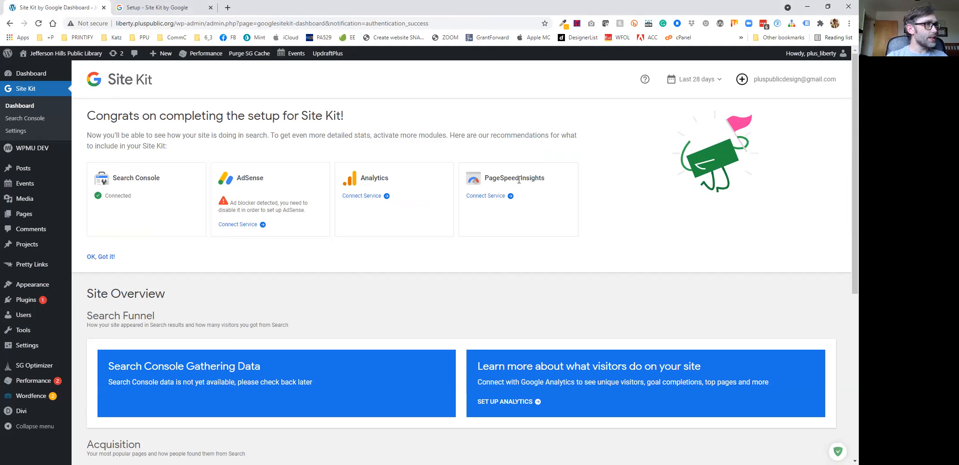
Connect the Analytics service to Site Kit, authorizing additional access with the Plus Public Google account
scroll(513, 204, down, 6)
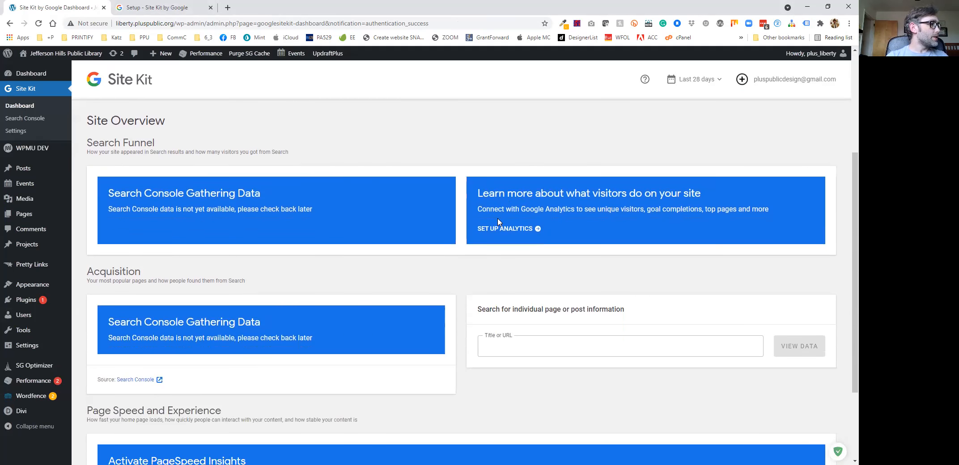
scroll(456, 282, up, 6)
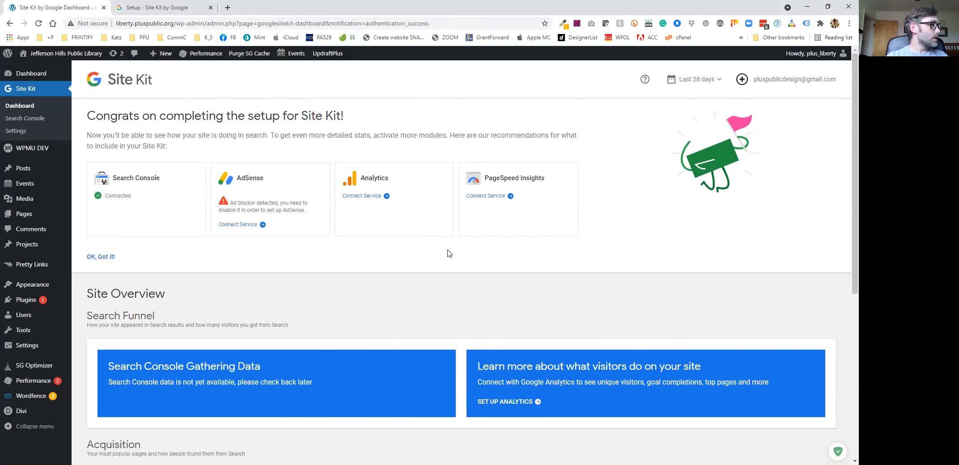
click(356, 199)
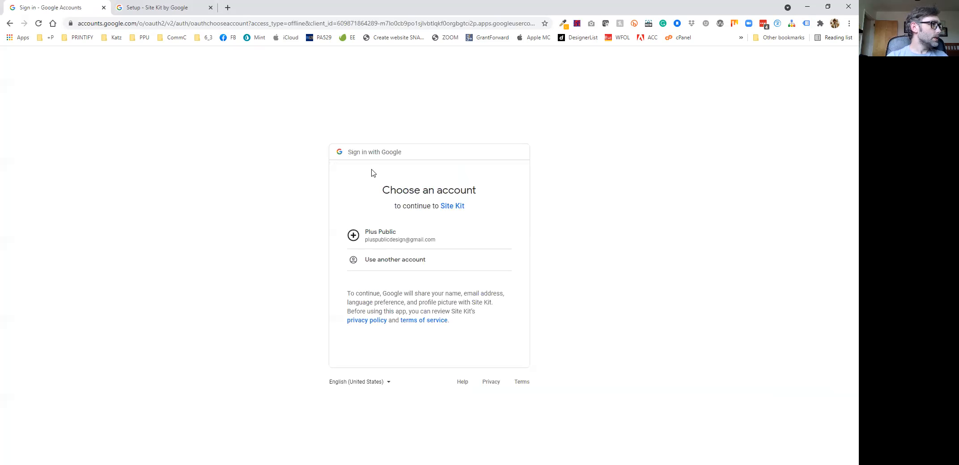
click(452, 232)
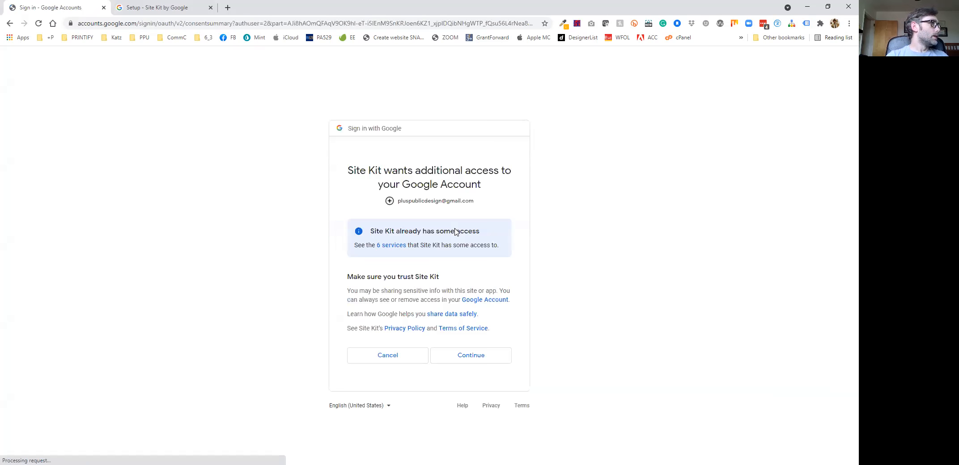
click(473, 356)
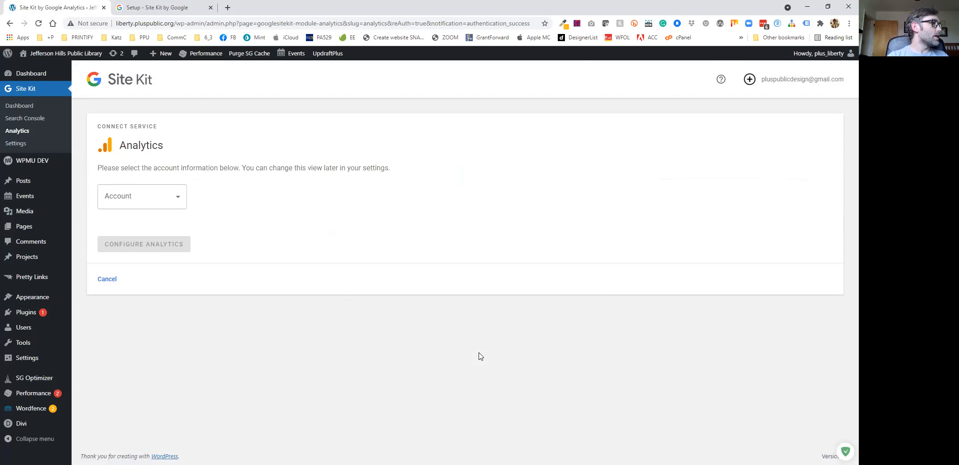
Set up a new Analytics account for Jefferson Hills Public Library, keeping the pre-filled property, view, country and timezone details
click(161, 195)
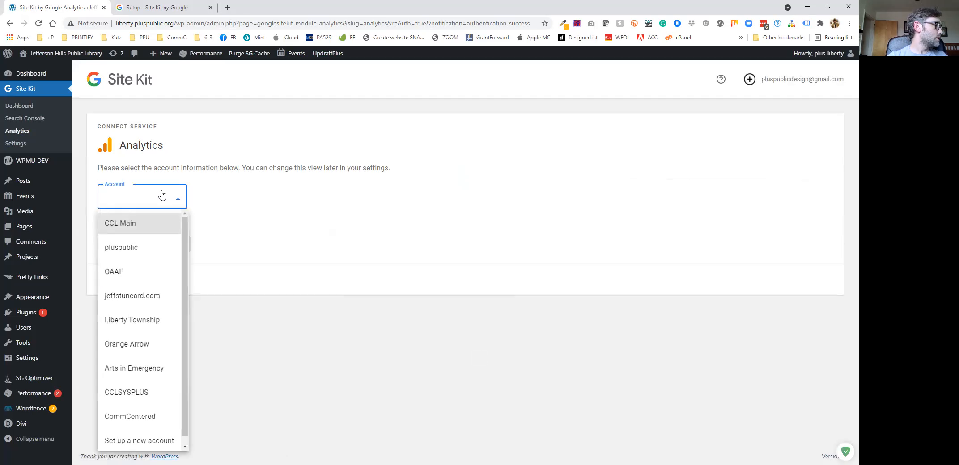
scroll(152, 414, down, 1)
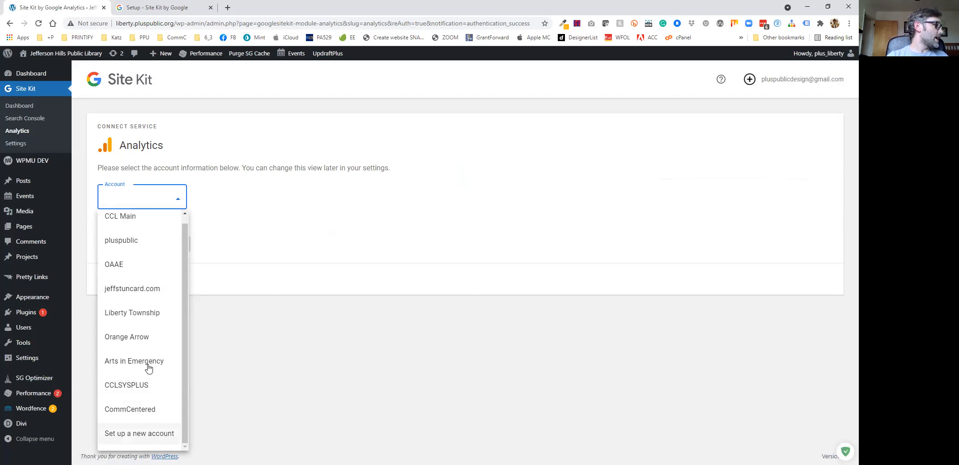
click(141, 434)
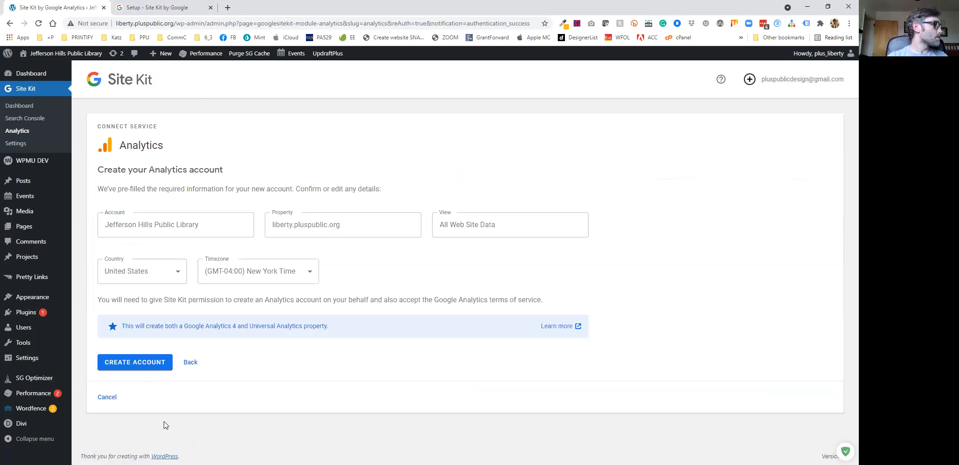
drag(132, 224, 425, 240)
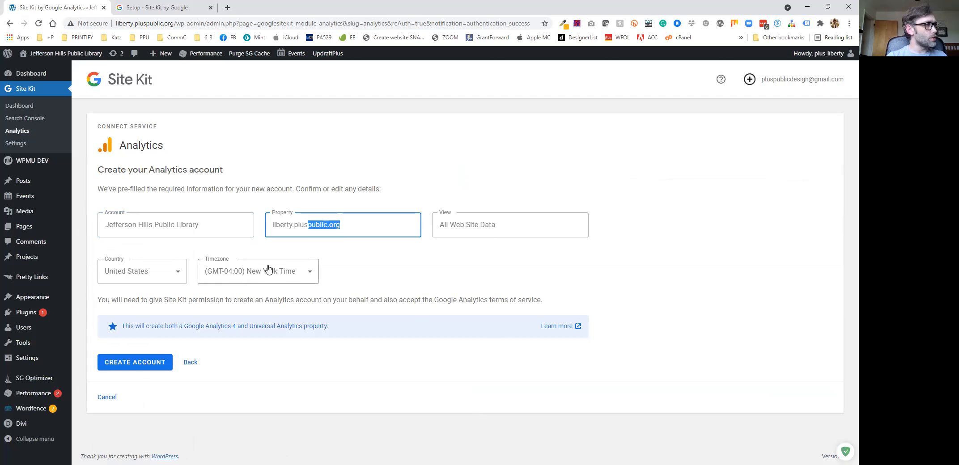
drag(198, 327, 330, 326)
click(333, 325)
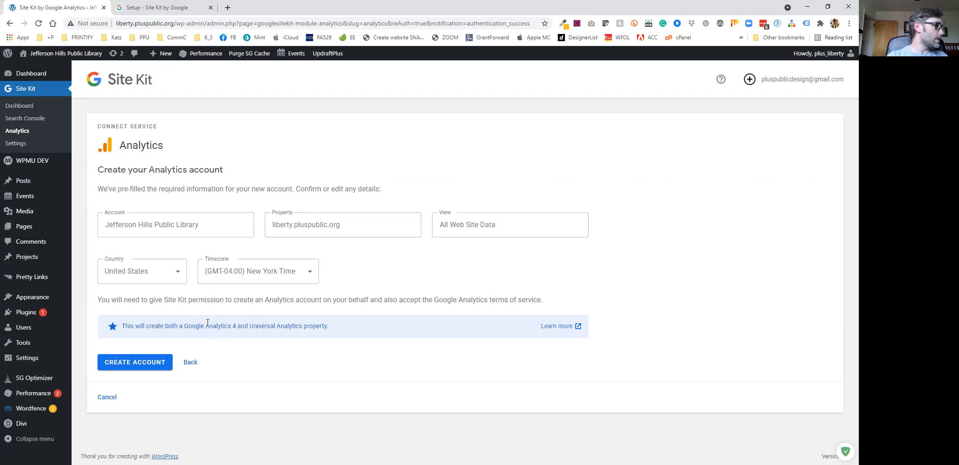
click(148, 364)
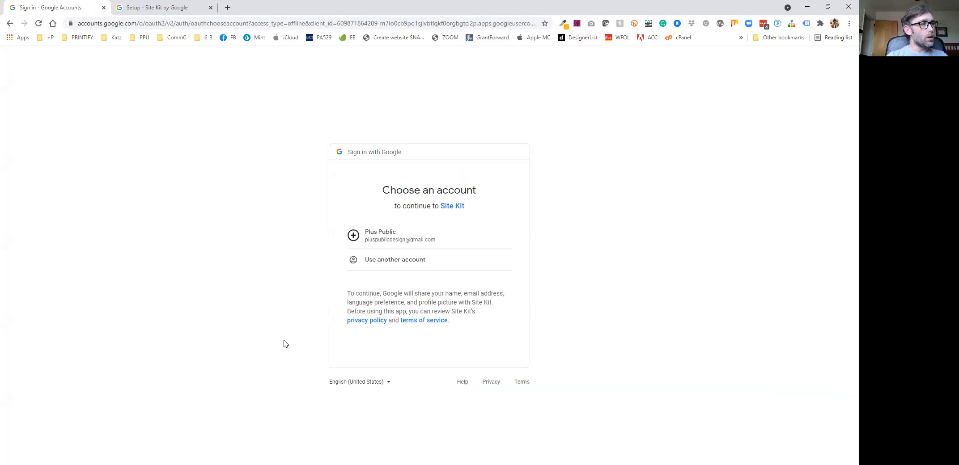
Authorize Site Kit, through the Plus Public account, to create a new Google Analytics account with its default property and view
click(385, 246)
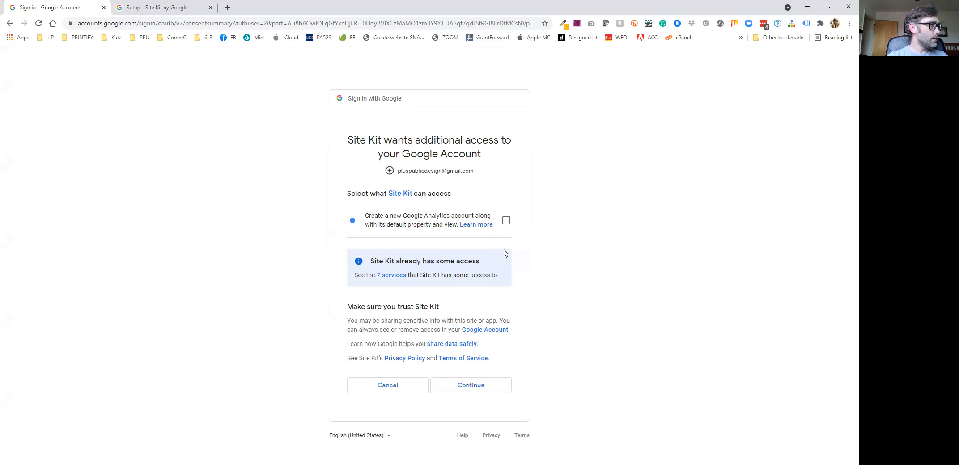
click(506, 222)
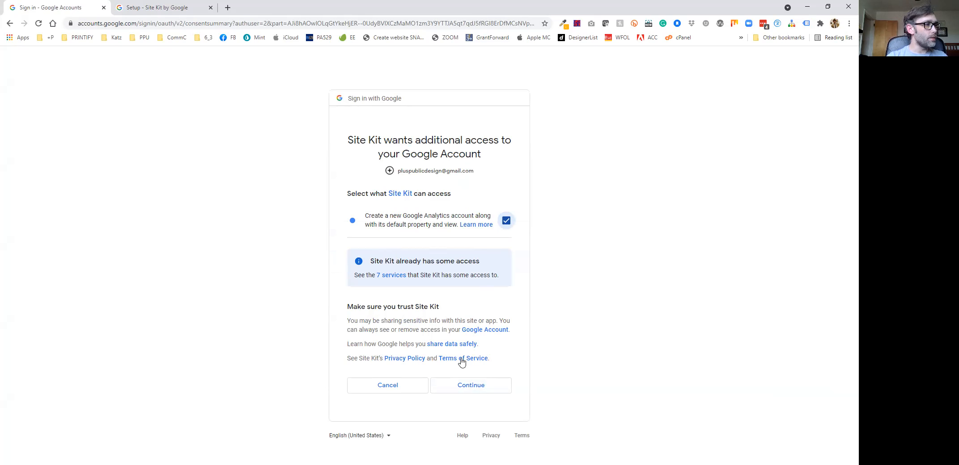
click(465, 385)
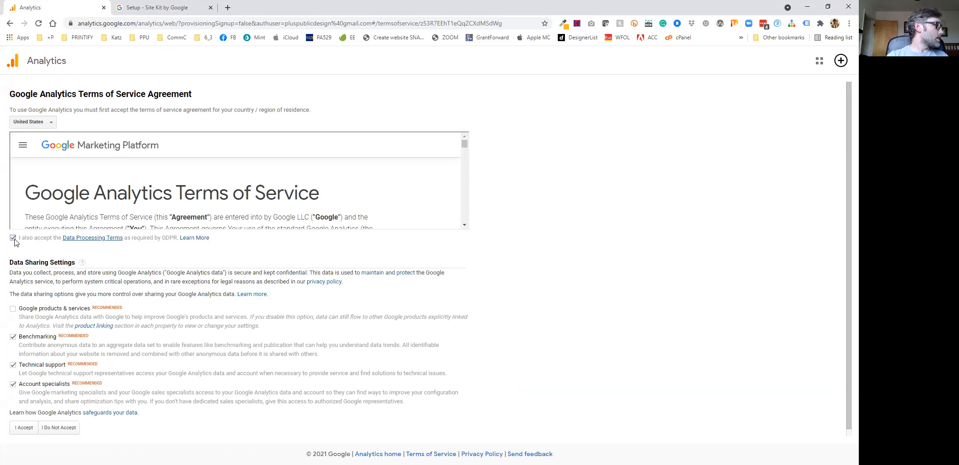
Accept the Google Analytics Terms of Service, including the Data Processing Terms, and return to the Site Kit dashboard
scroll(98, 271, down, 1)
click(31, 423)
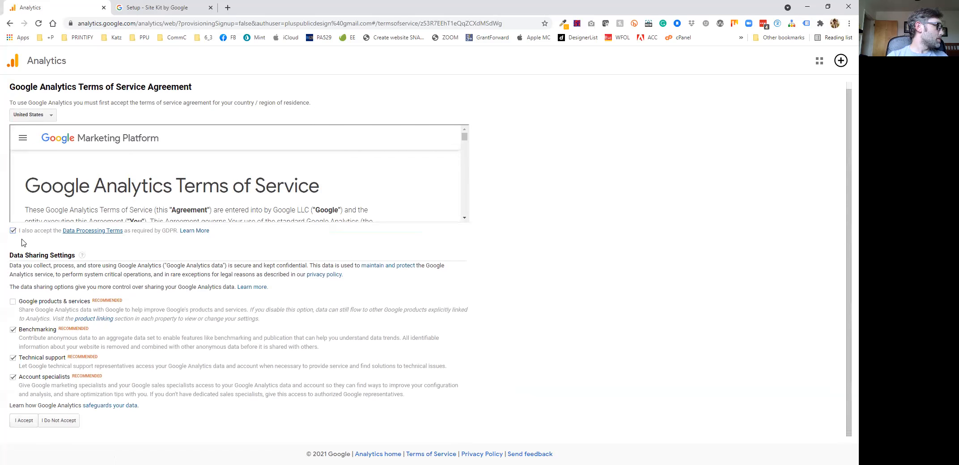
click(24, 421)
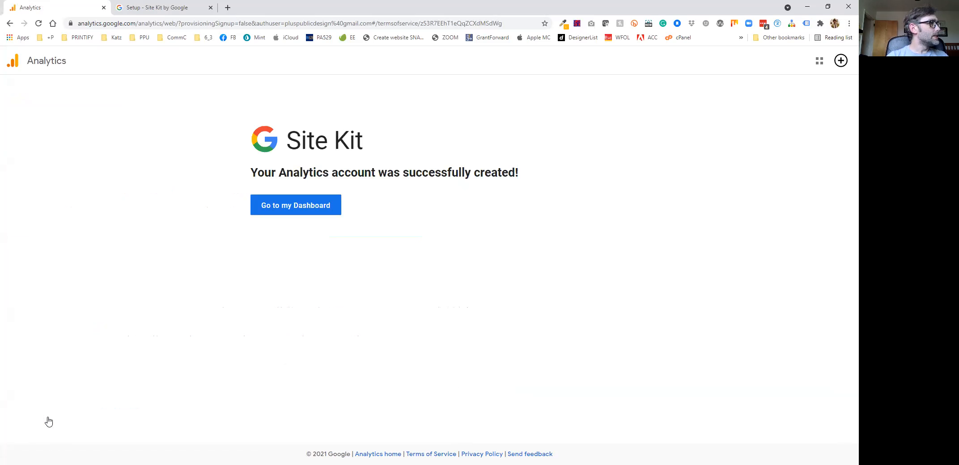
click(298, 206)
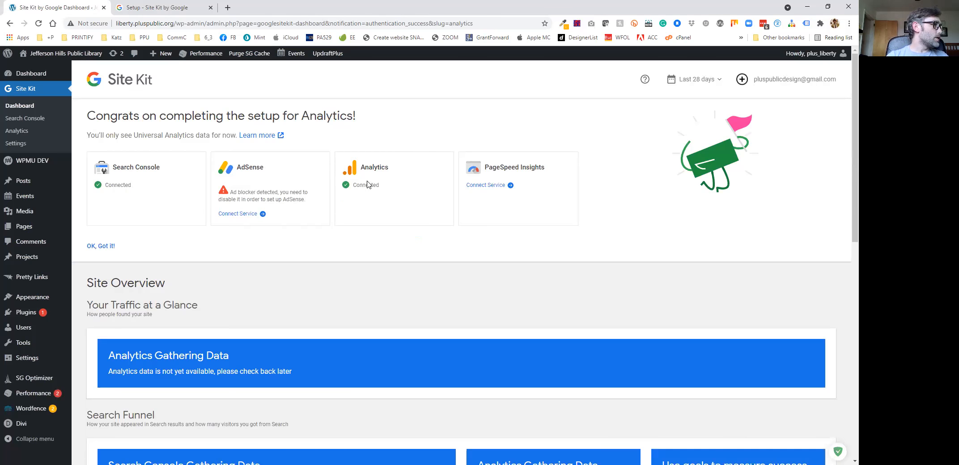
Review the Site Kit dashboard, Search Console and Analytics reports, including the available date ranges
scroll(362, 184, down, 8)
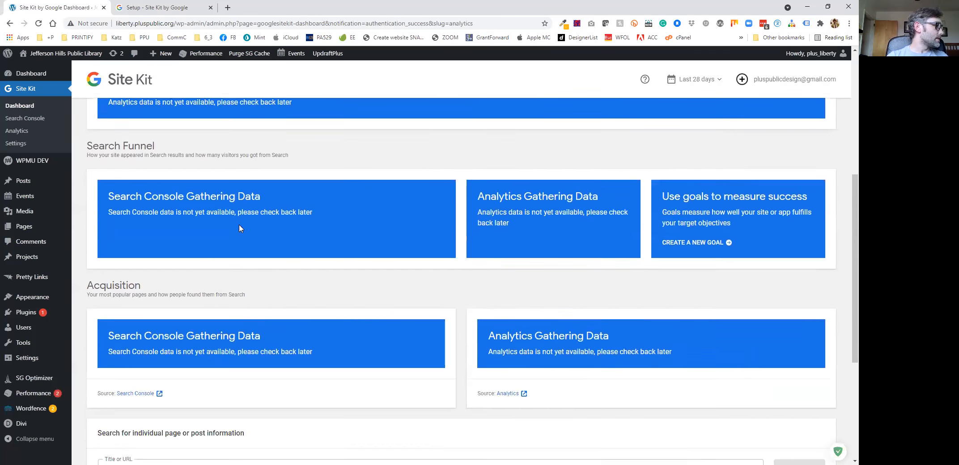
scroll(240, 229, down, 2)
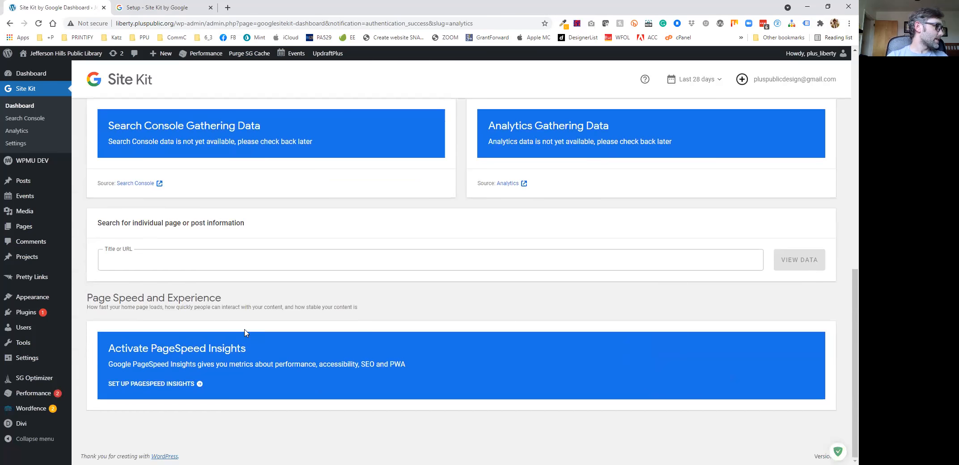
scroll(248, 330, up, 10)
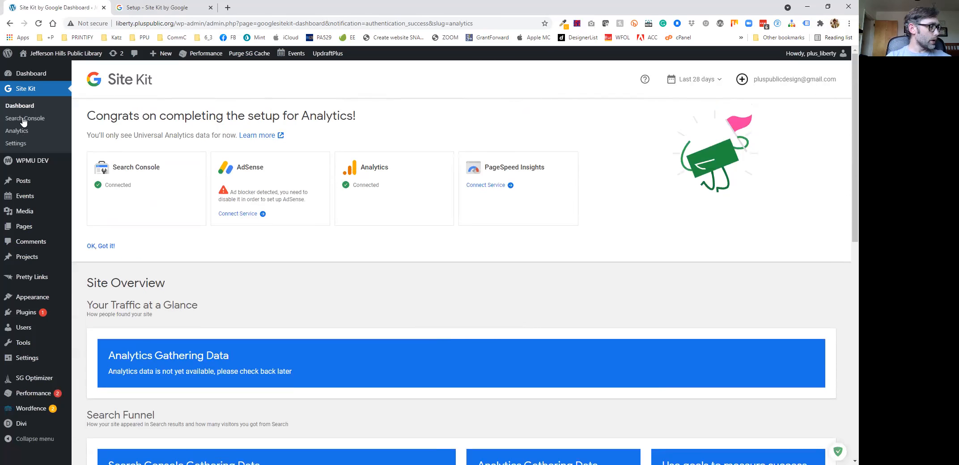
click(23, 120)
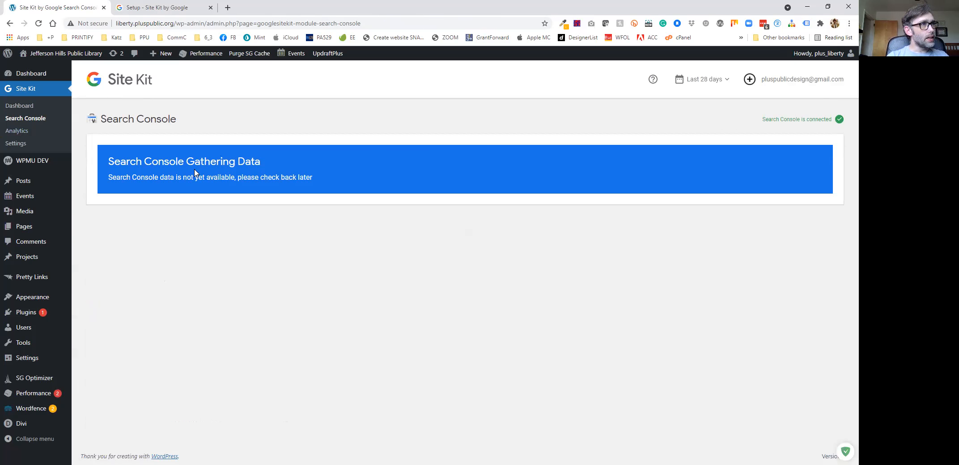
click(34, 131)
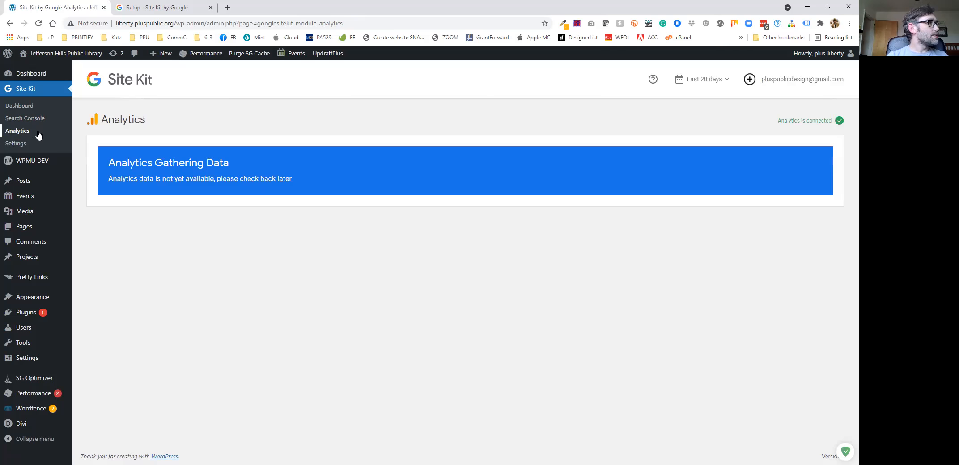
click(723, 87)
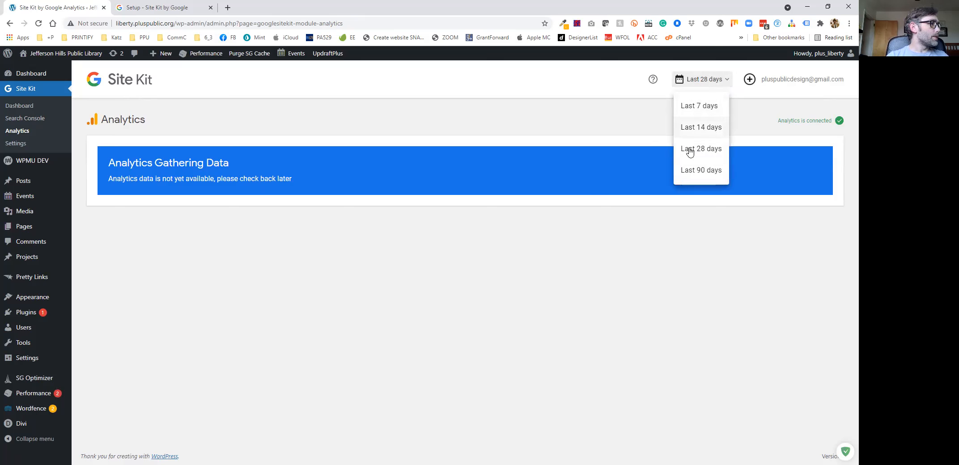
click(366, 191)
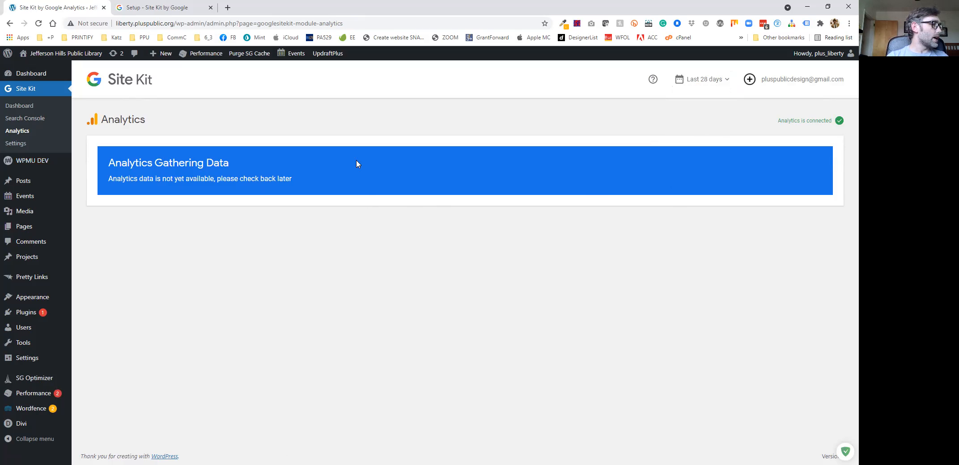
Examine the Site Kit settings for connected services, additional services and administration, ending on the connected services
click(26, 147)
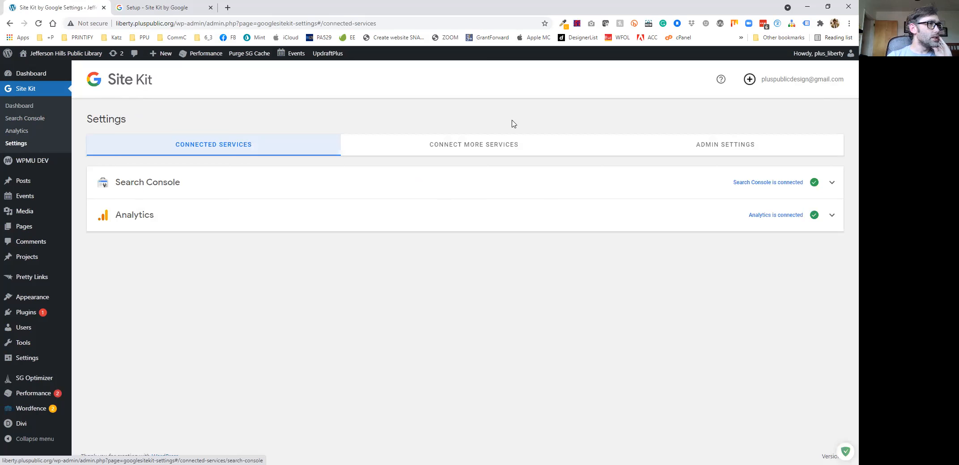
click(509, 146)
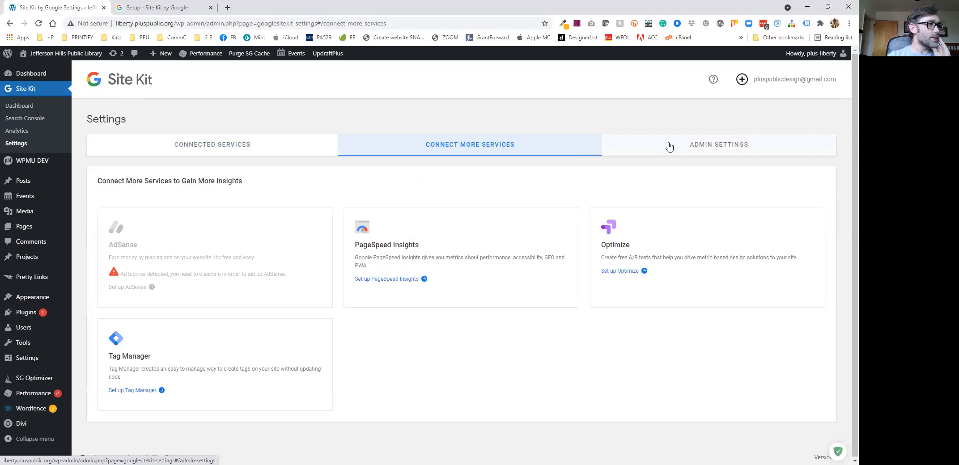
click(718, 148)
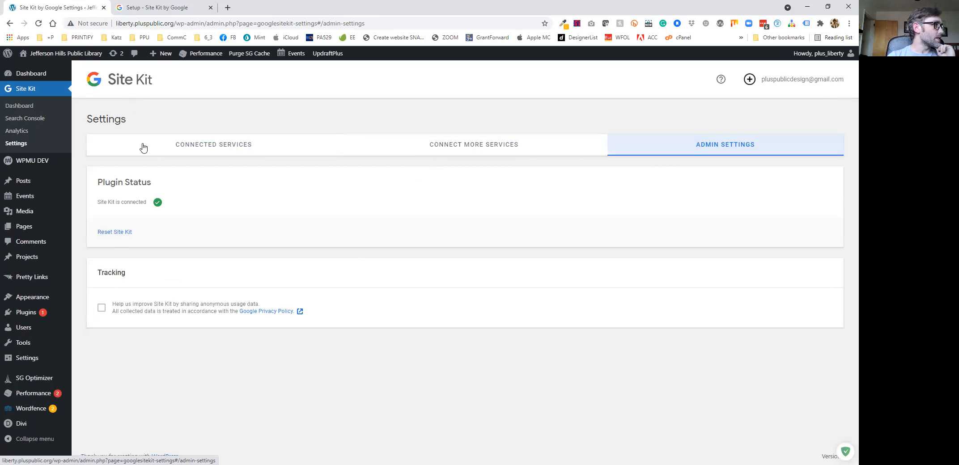
click(169, 148)
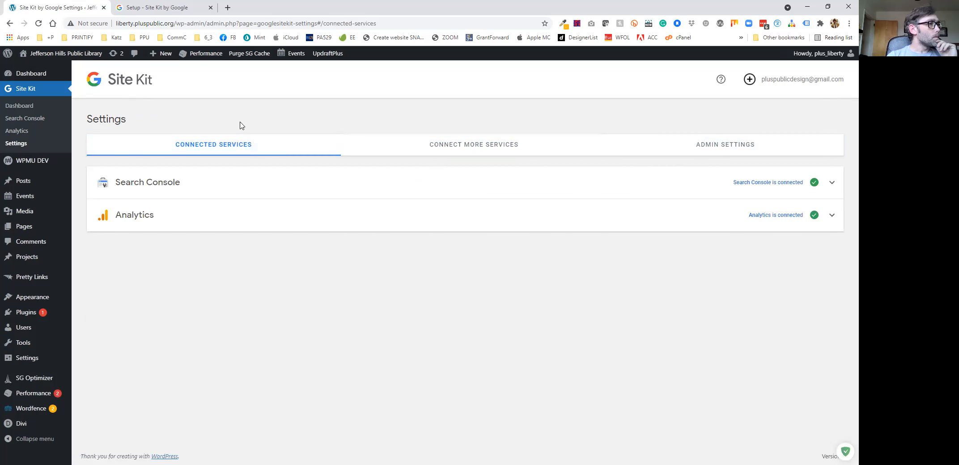